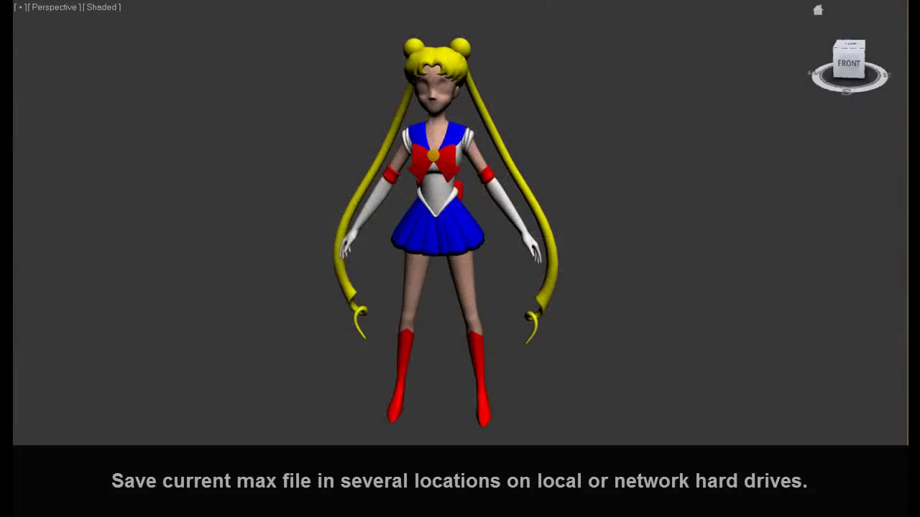
Step: Orbit around the Sailor Moon character and position the 'Save MAX file in several locations' dialog
mouse_move(567, 152)
alt+middle_down()
mouse_move(710, 147)
mouse_move(496, 147)
mouse_move(526, 159)
alt+middle_up()
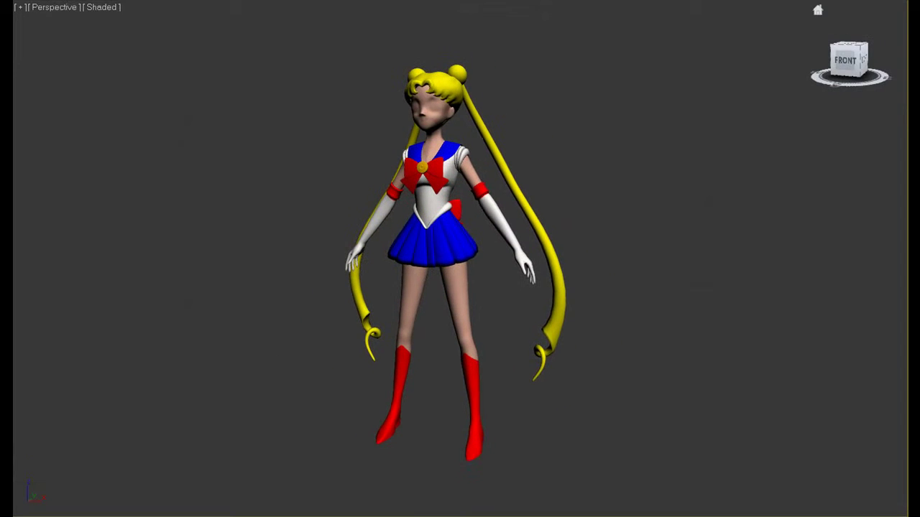
drag(637, 170, 605, 160)
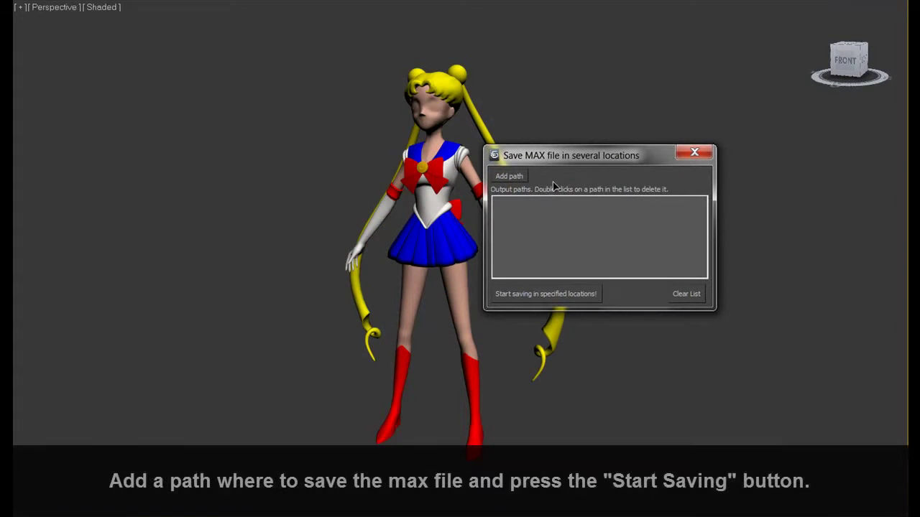
Step: Add the Documents\3dsmax\export folder as the first save location
click(515, 178)
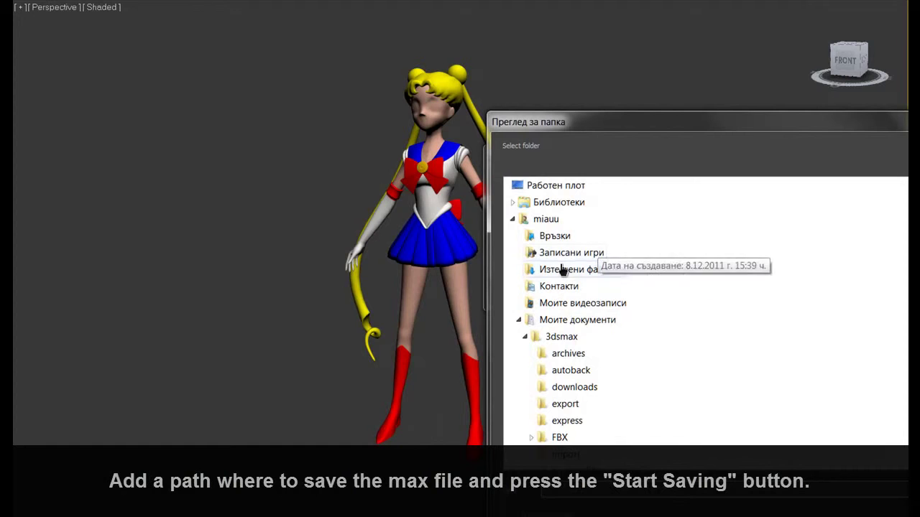
click(576, 406)
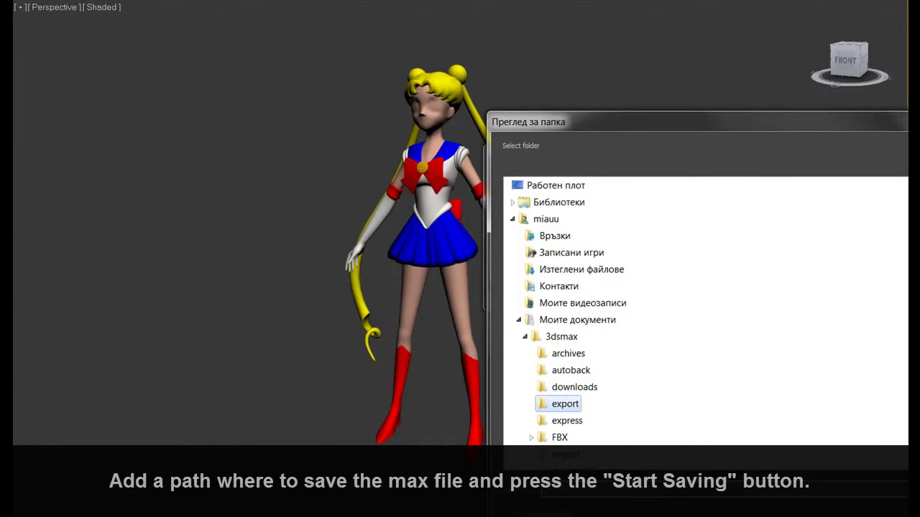
drag(816, 124, 503, 37)
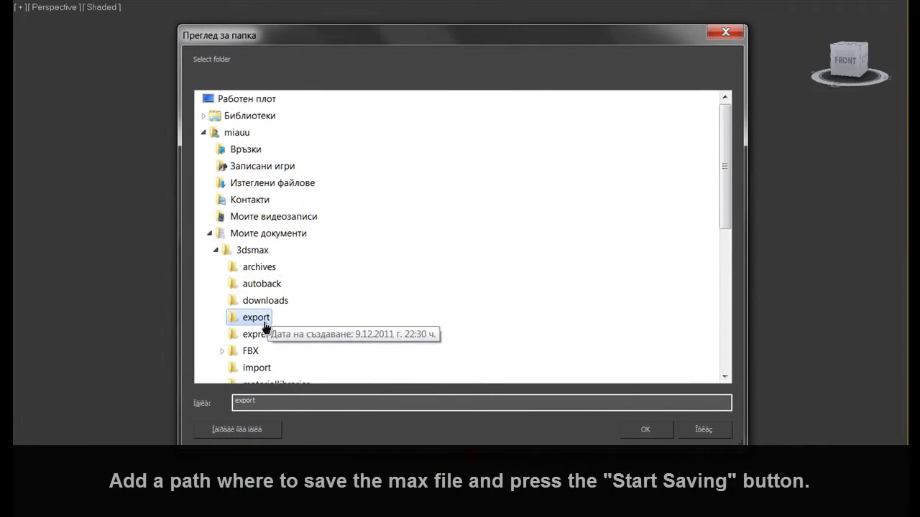
click(646, 429)
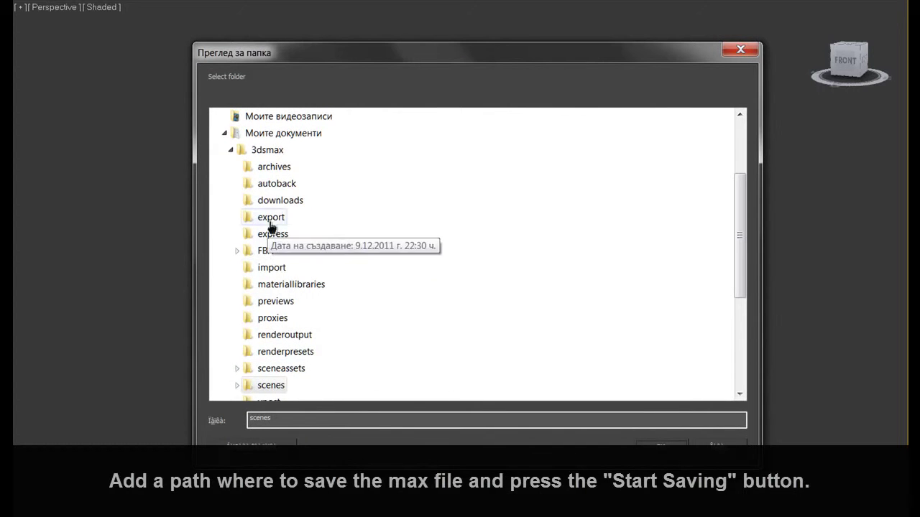
Step: Add the 3dsmax autoback folder as the second save location
click(278, 185)
click(661, 442)
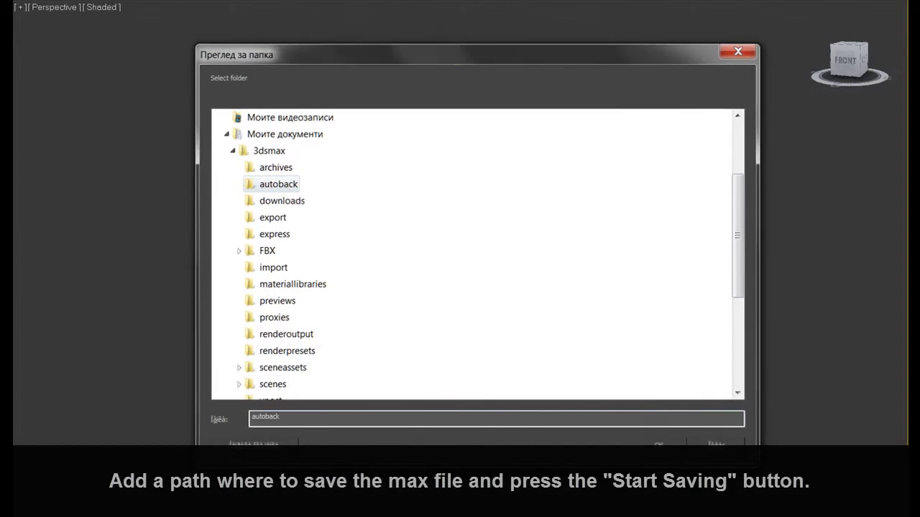
click(524, 179)
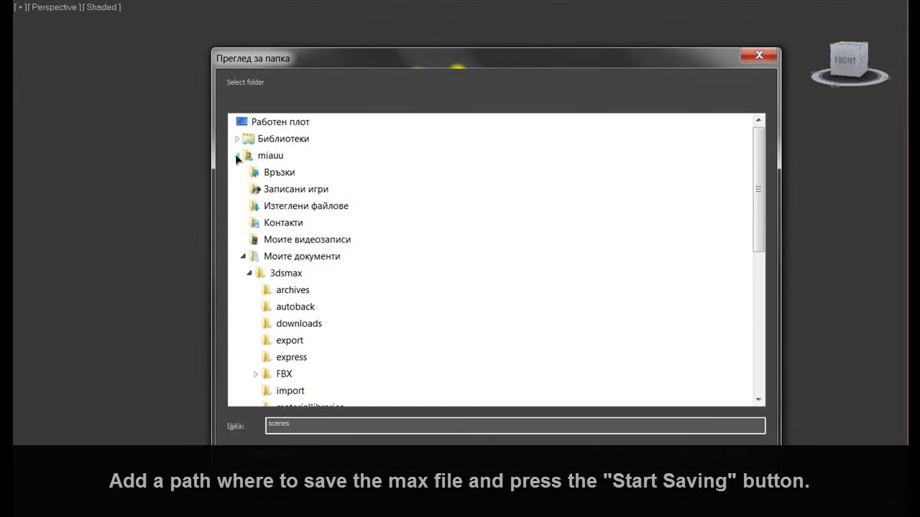
Step: Add D:\3DS Models\ПРОЕКТИ\SailorMoon\SM_Scenes as the third save location
click(237, 155)
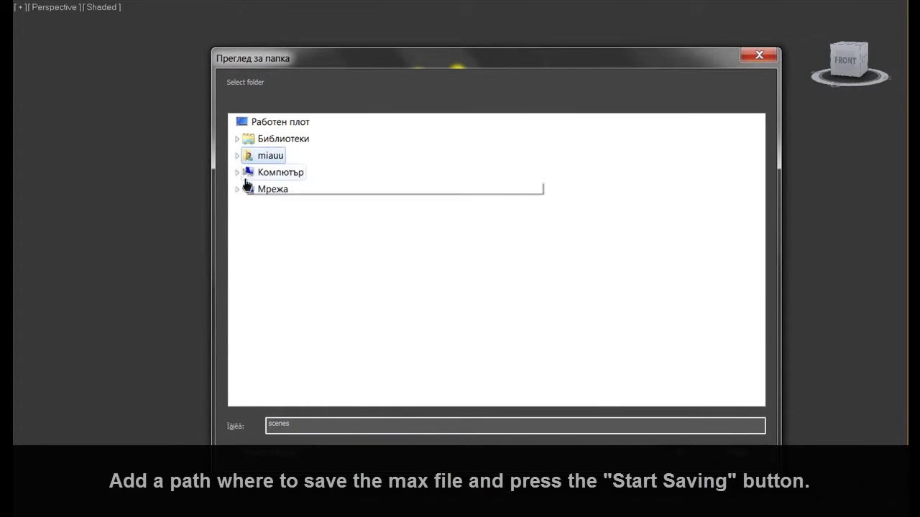
click(236, 172)
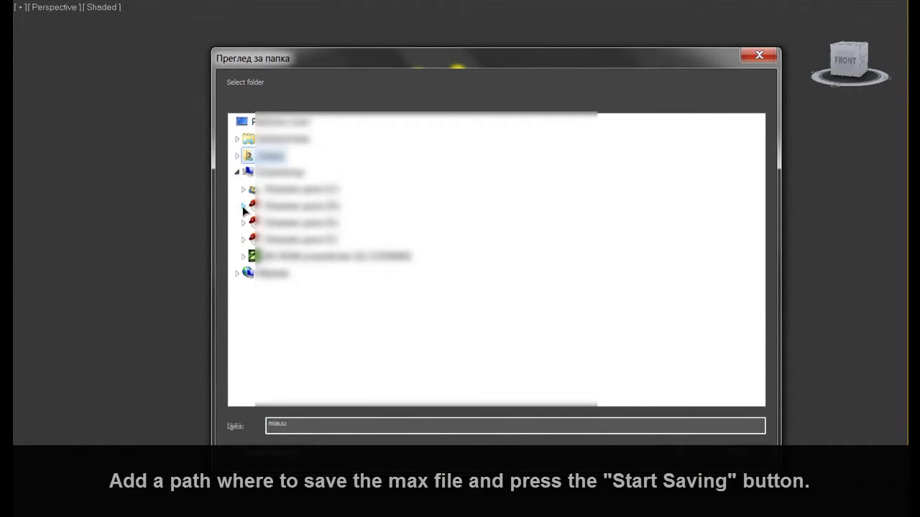
click(243, 206)
click(250, 239)
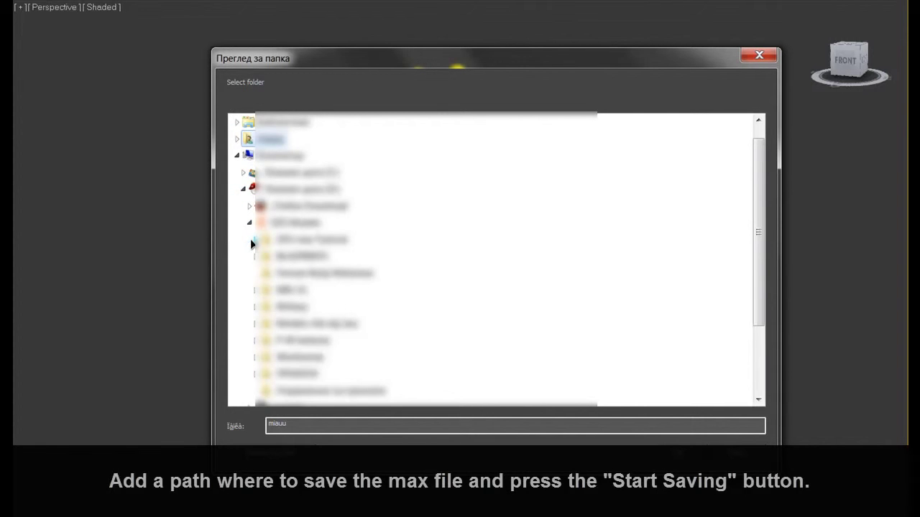
click(255, 373)
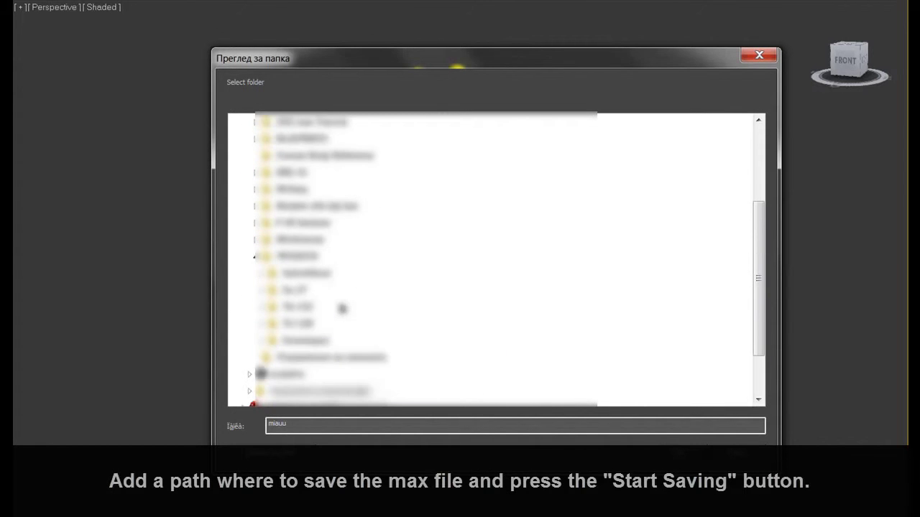
click(263, 273)
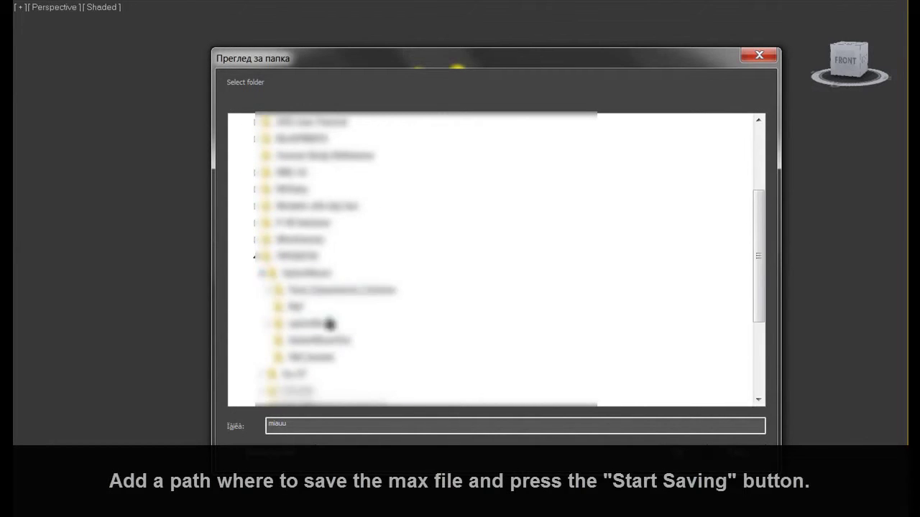
click(309, 358)
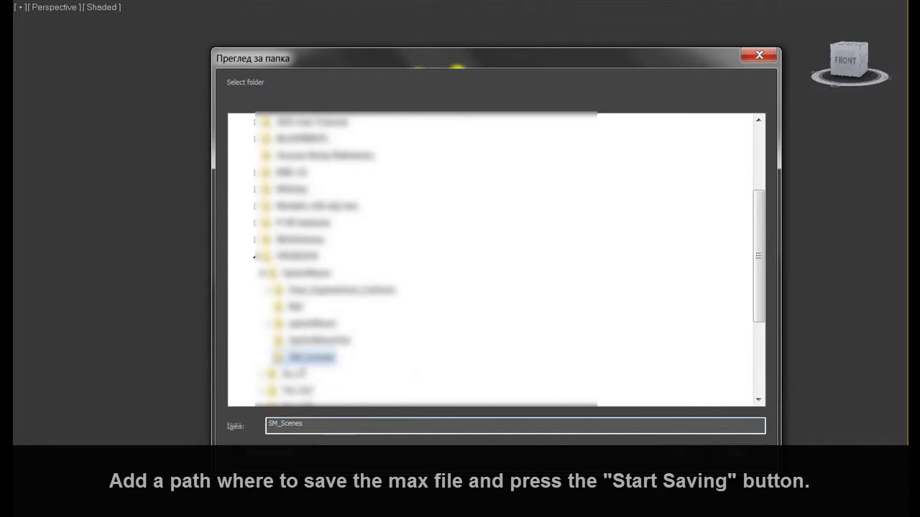
click(680, 452)
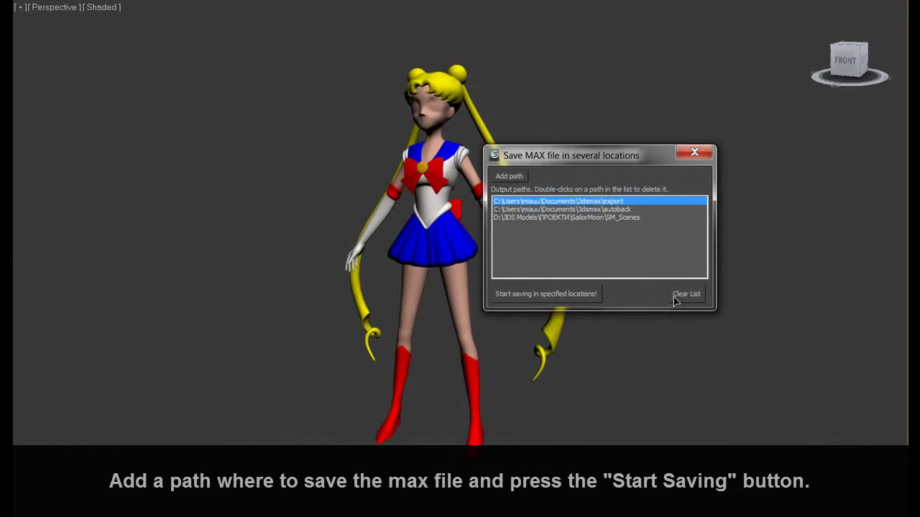
Step: Add E:\3ds_Scenes as the fourth location, then save the scene to all four folders
click(511, 176)
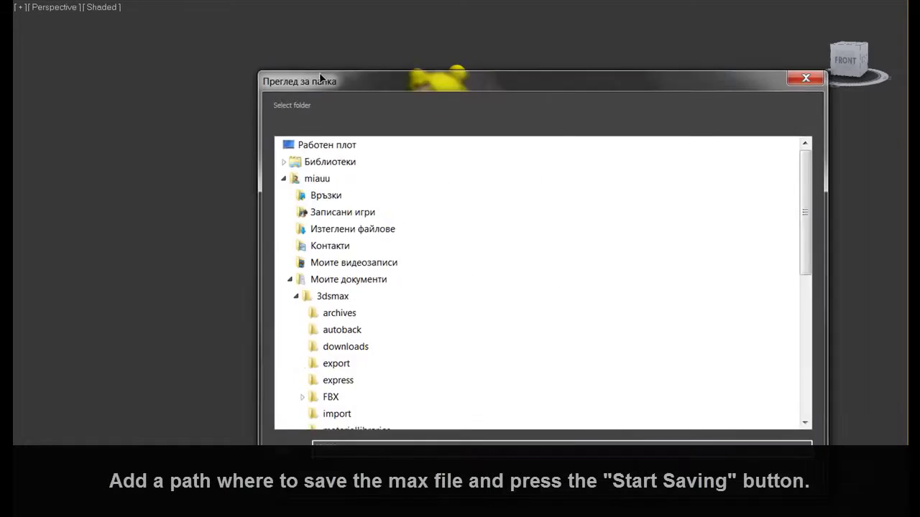
click(207, 157)
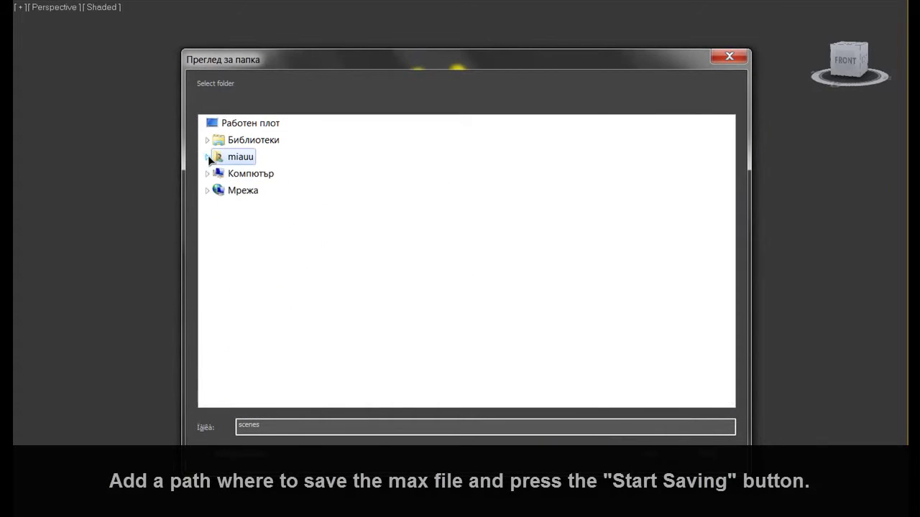
click(208, 173)
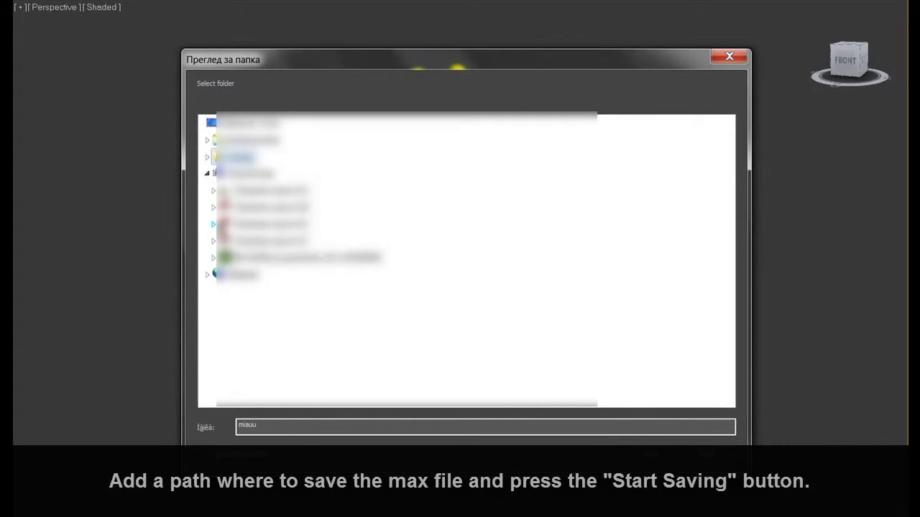
click(214, 225)
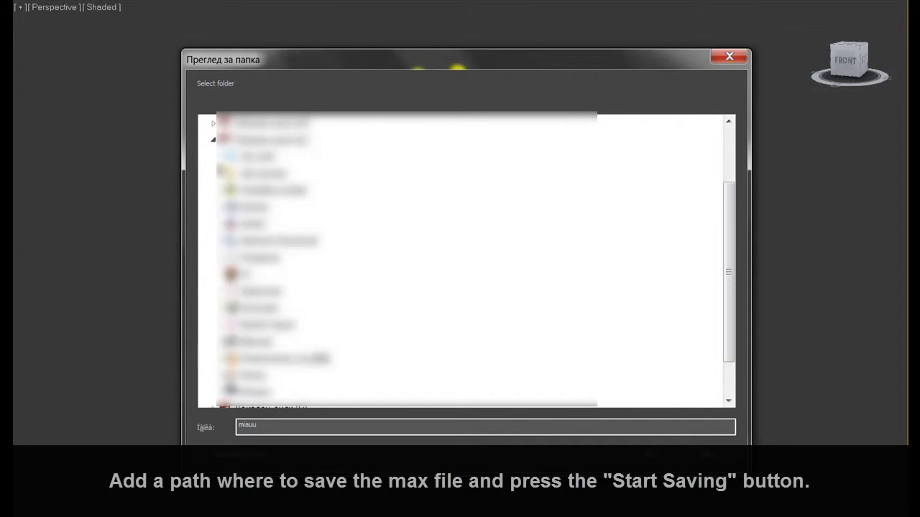
click(223, 173)
click(223, 173)
click(260, 174)
click(649, 454)
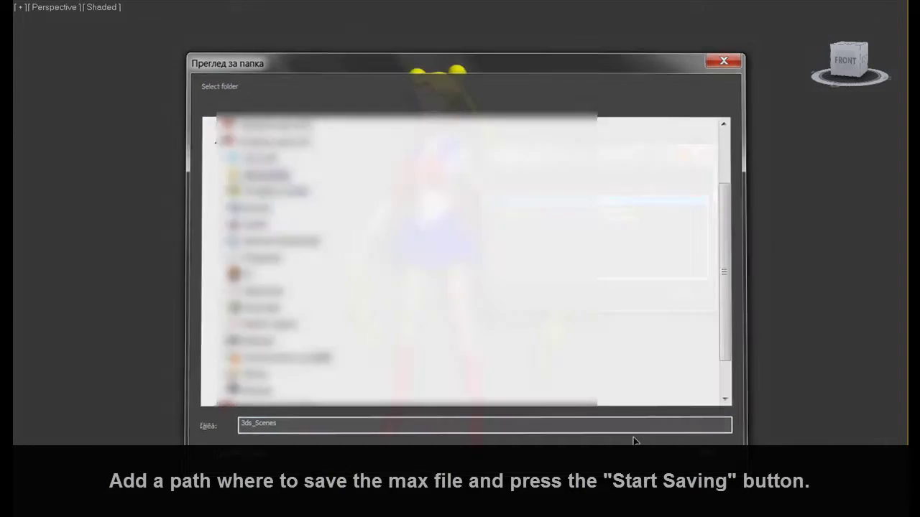
click(582, 298)
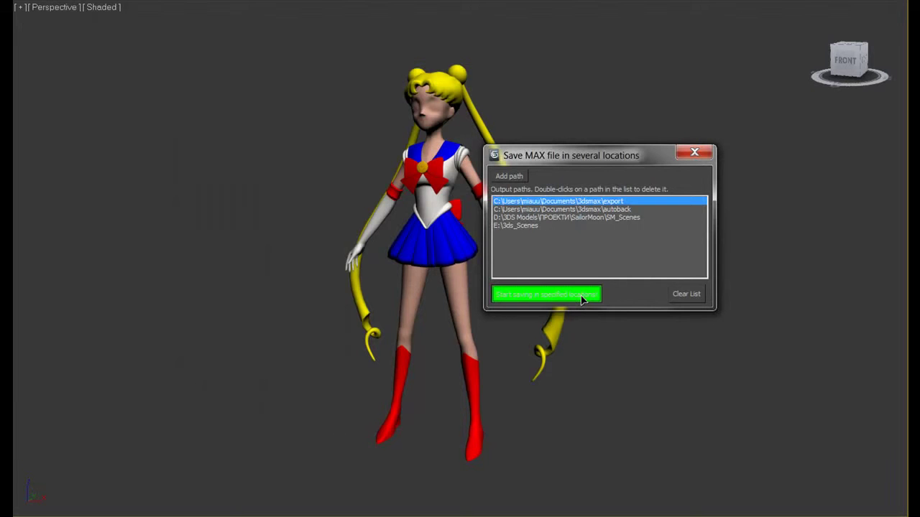
Step: Open the character group and delete both long hair strands
click(694, 151)
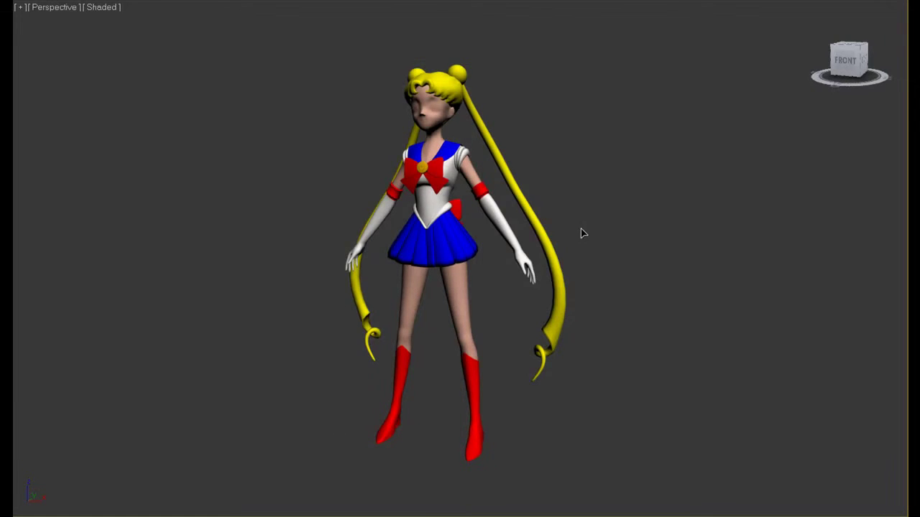
alt+middle_drag(581, 229, 521, 202)
click(473, 189)
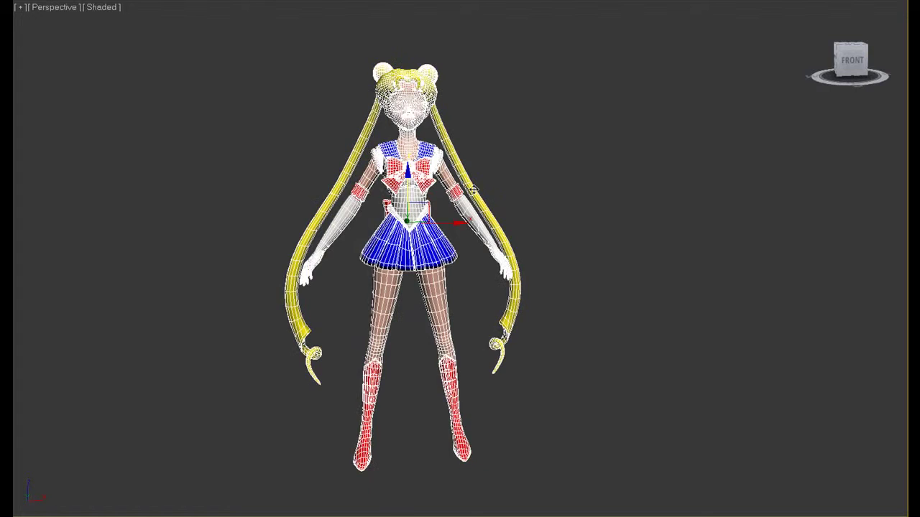
click(126, 0)
click(137, 0)
click(482, 209)
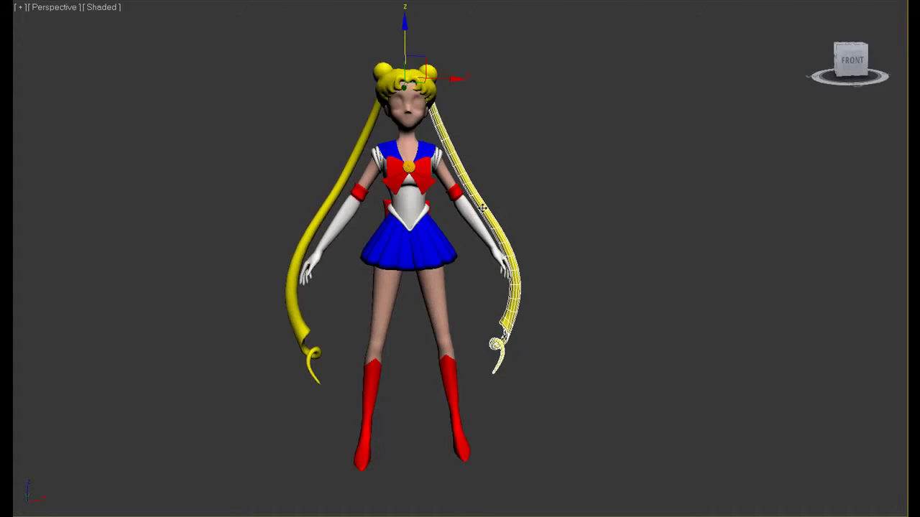
key(Delete)
click(358, 149)
key(Delete)
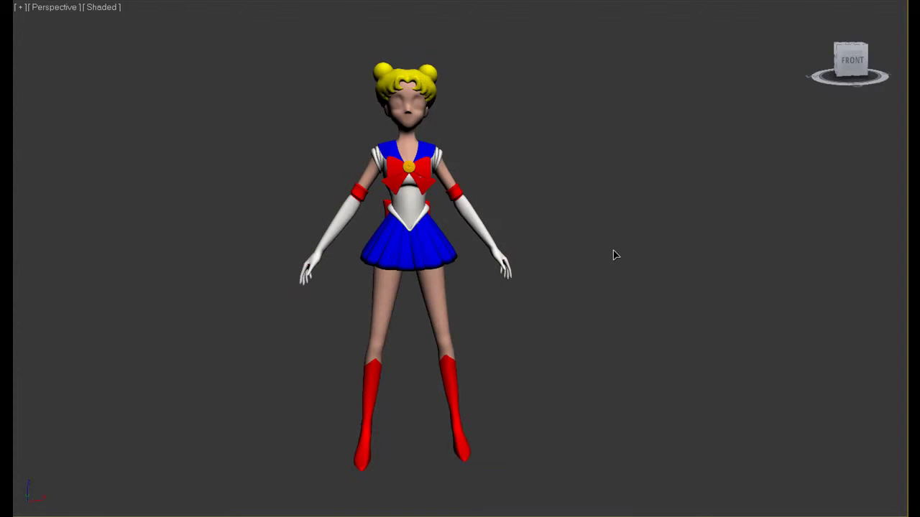
Step: Move the right and left gloves outward, away from the character's arms
alt+middle_drag(614, 255, 580, 256)
click(504, 224)
mouse_move(511, 226)
alt+middle_down()
mouse_move(608, 231)
mouse_move(559, 250)
alt+middle_up()
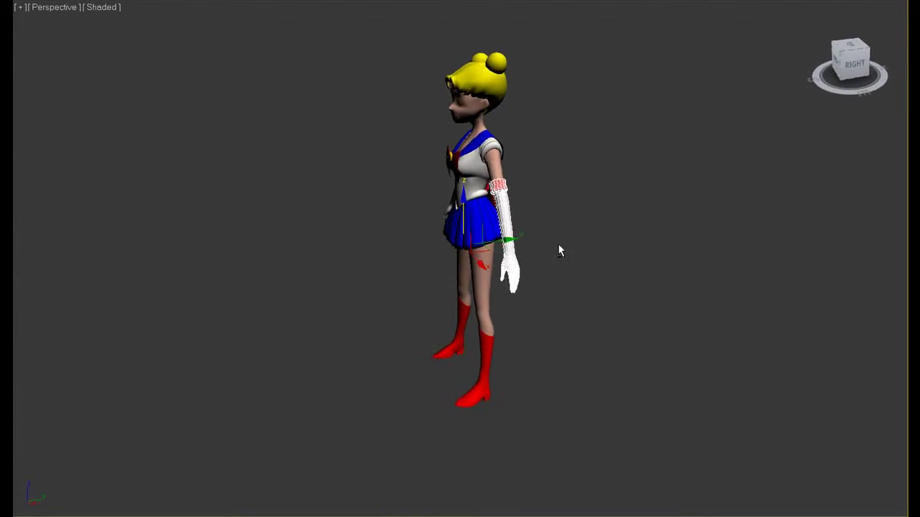
drag(503, 237, 544, 242)
alt+middle_drag(544, 242, 567, 231)
click(466, 265)
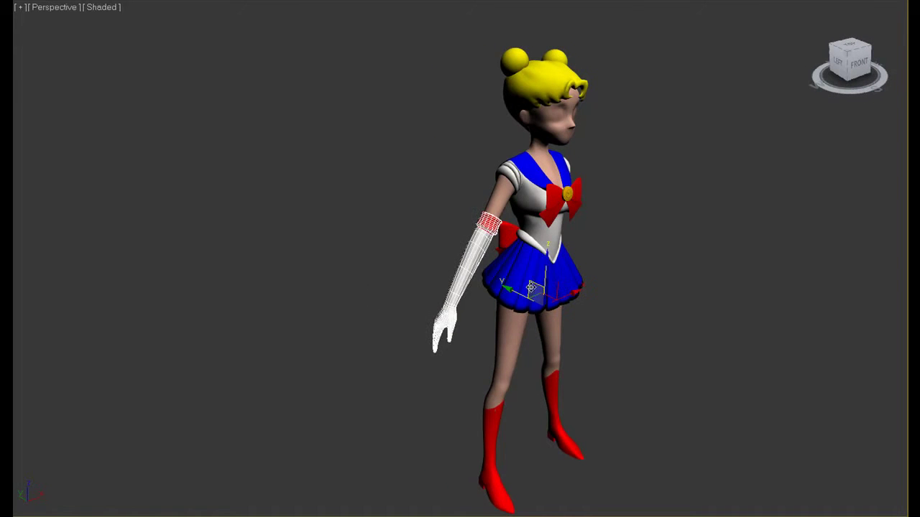
drag(530, 284, 579, 306)
mouse_move(723, 276)
alt+middle_down()
mouse_move(630, 273)
mouse_move(654, 272)
mouse_move(626, 252)
mouse_move(622, 268)
alt+middle_up()
scroll(622, 269, down, 3)
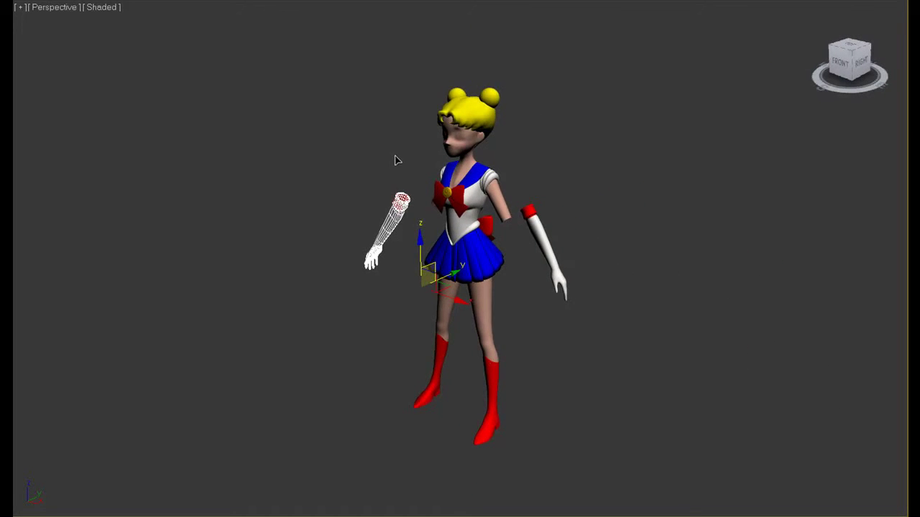
click(477, 105)
Step: Raise the two hair buns along Z above the character's head
middle_drag(473, 57, 471, 115)
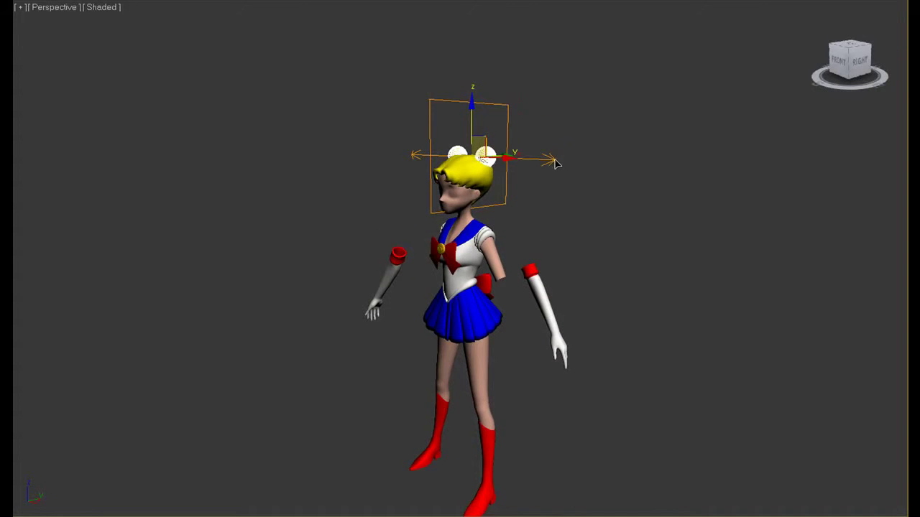
drag(472, 115, 472, 69)
alt+middle_drag(471, 69, 503, 69)
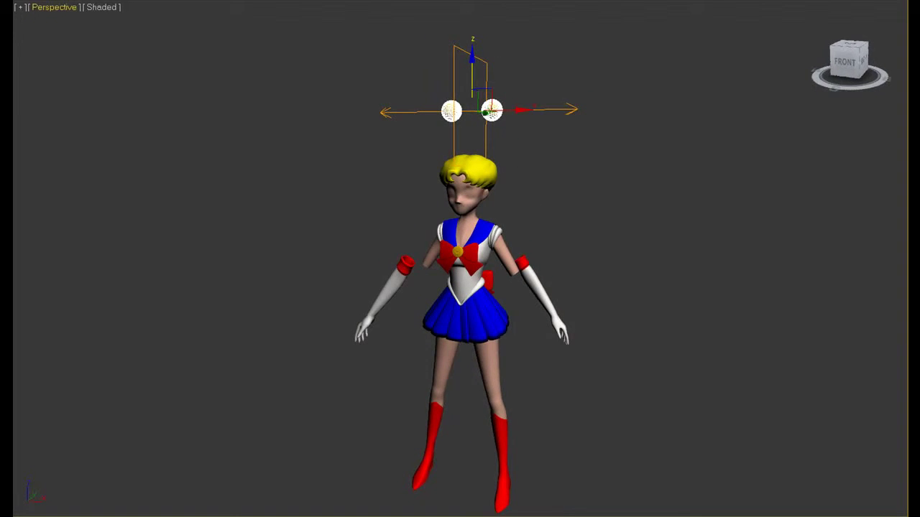
Step: Save the scene to all specified folders from the file menu
key(alt+f)
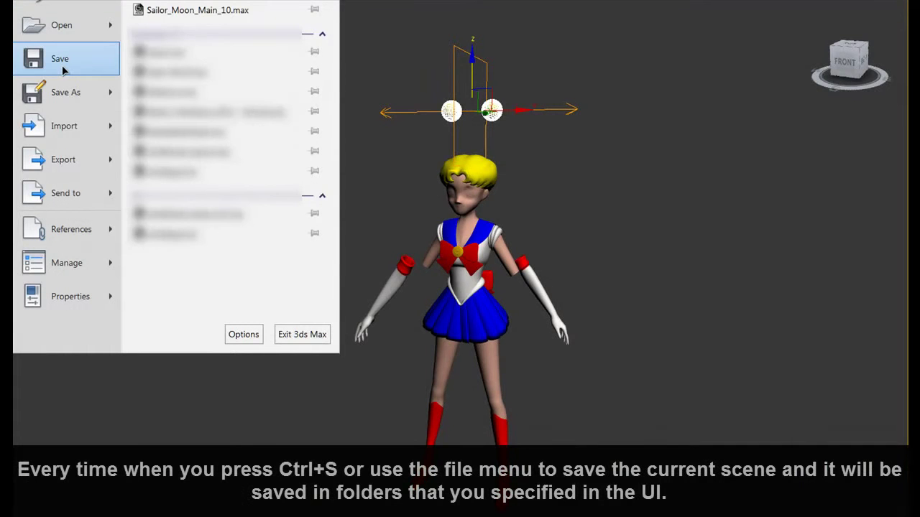
click(62, 65)
alt+middle_drag(534, 207, 517, 218)
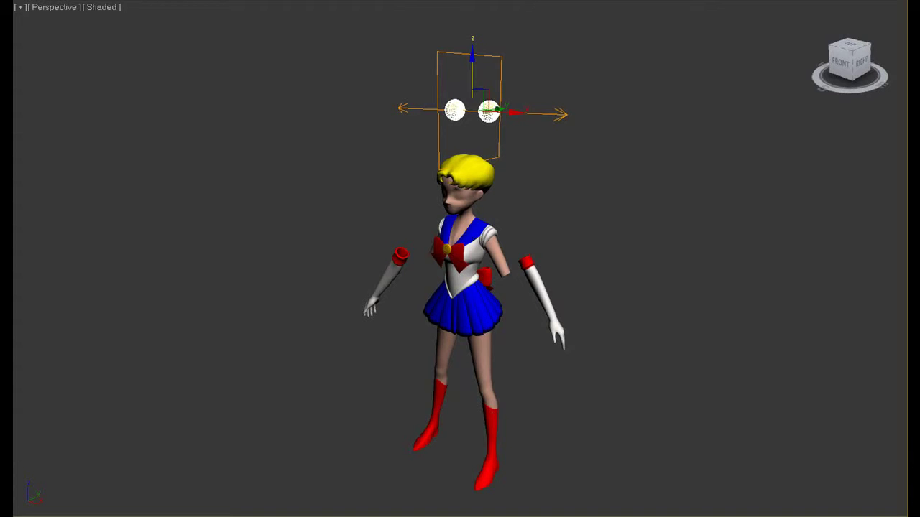
key(alt+f)
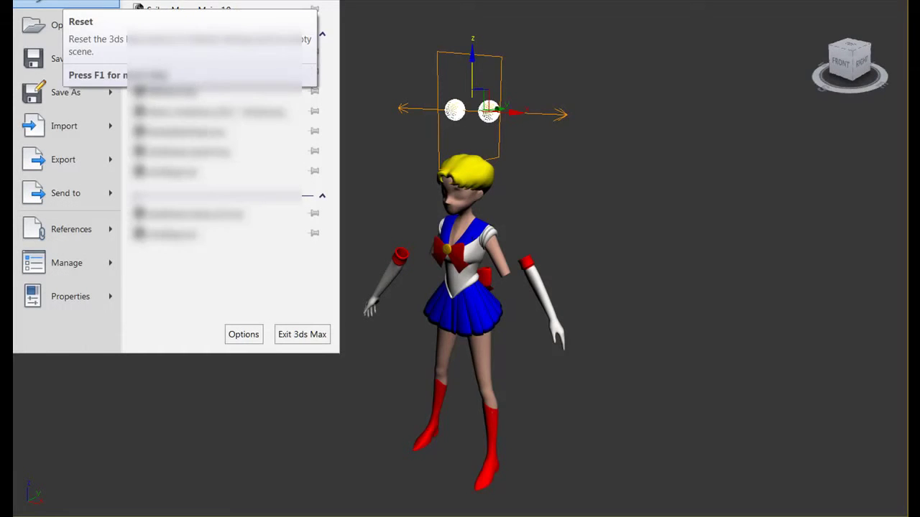
Step: Reset 3ds Max to an empty scene, confirming the reset
key(Return)
click(578, 275)
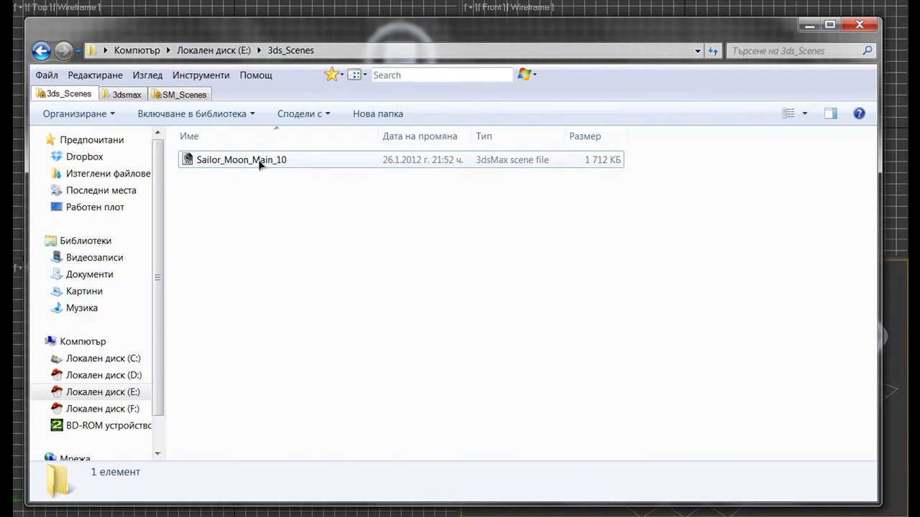
Step: Check Sailor_Moon_Main_10 exists in the autoback, export and SM_Scenes folders
click(260, 161)
click(128, 94)
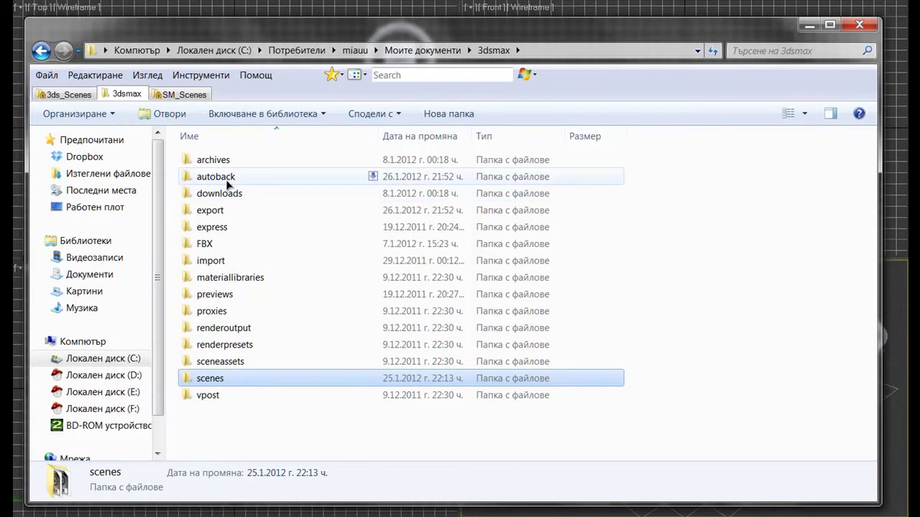
double_click(227, 178)
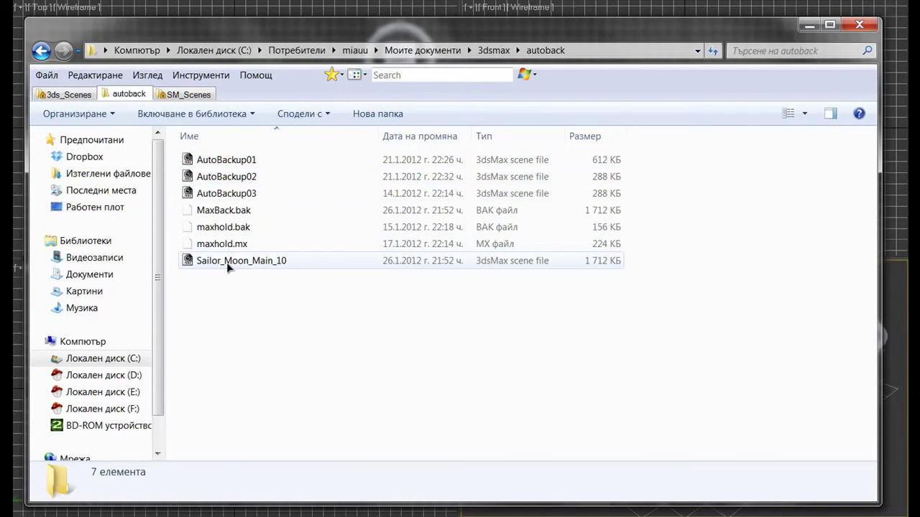
click(494, 51)
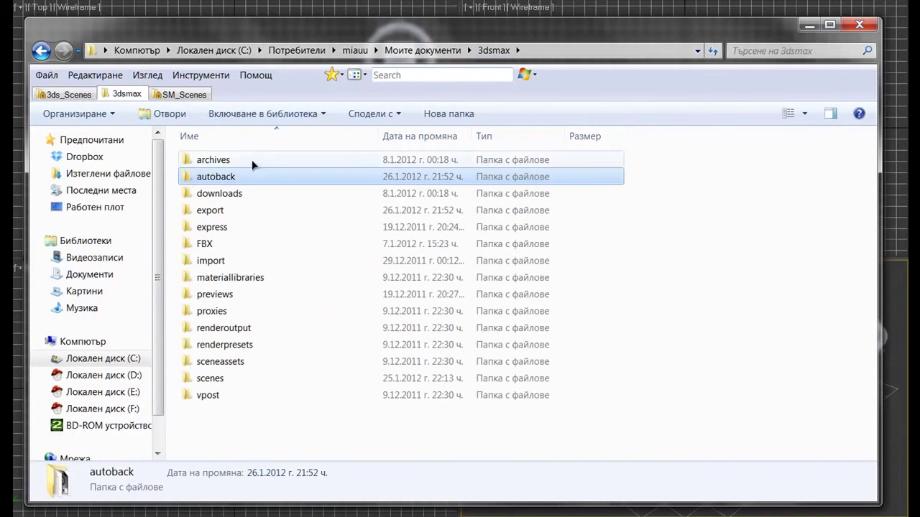
double_click(230, 211)
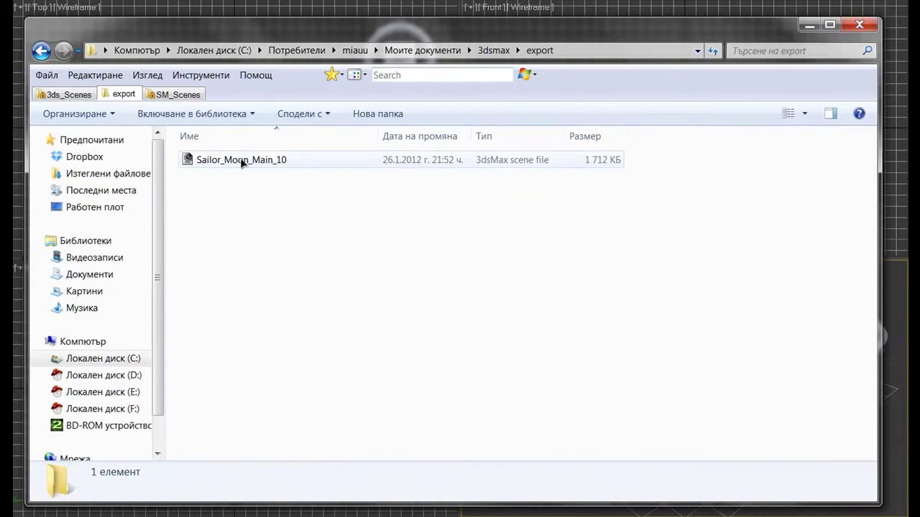
click(494, 51)
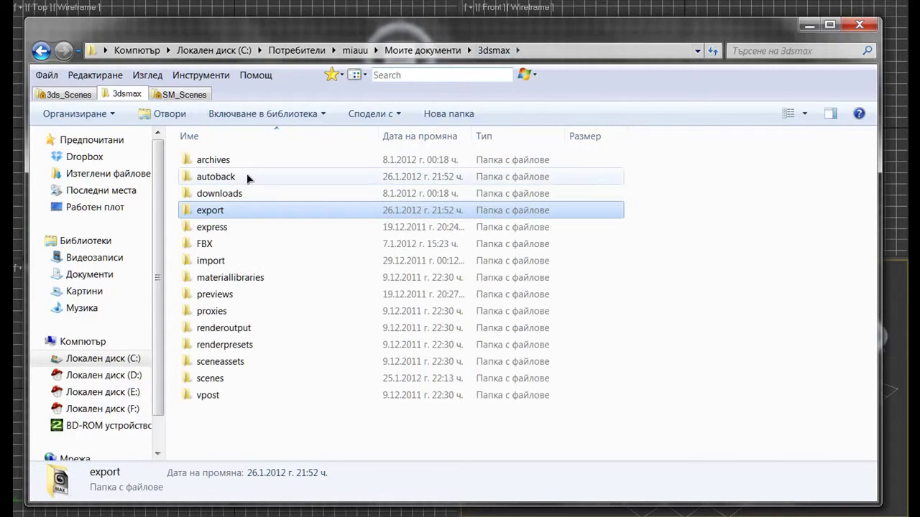
click(189, 94)
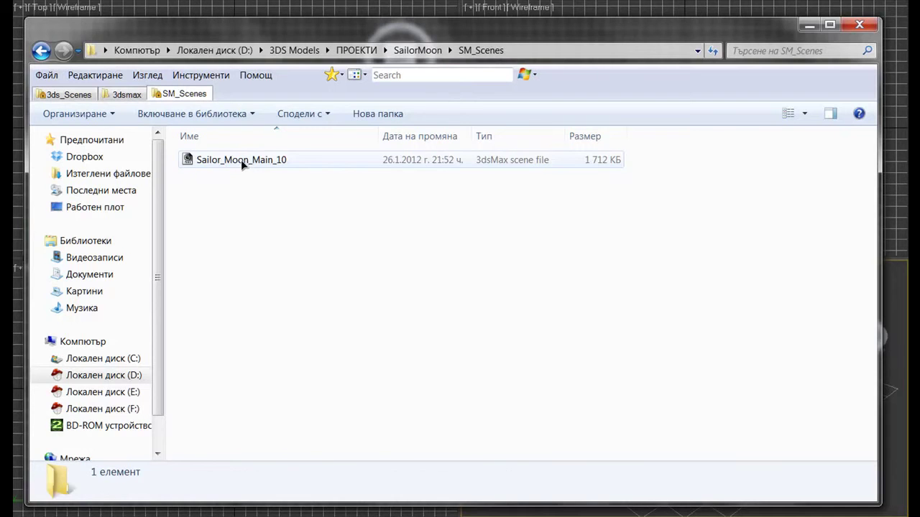
click(240, 159)
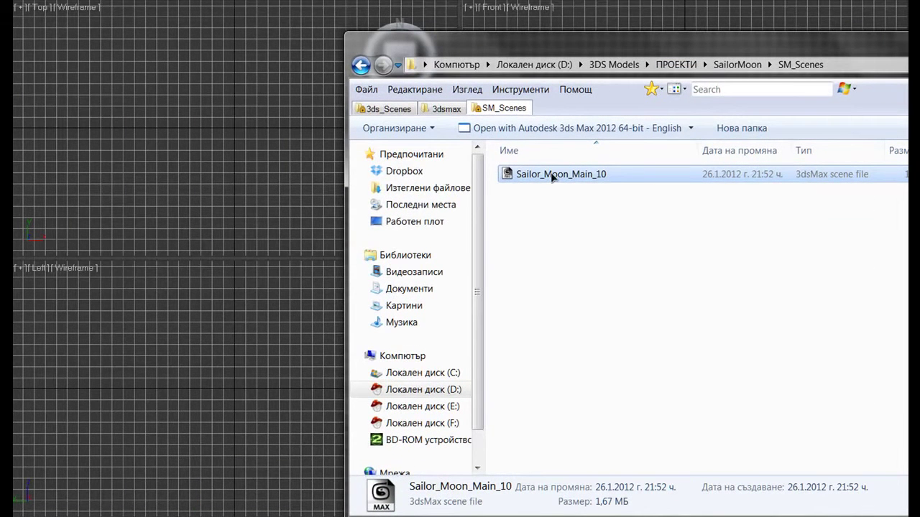
Step: Drop Sailor_Moon_Main_10 into 3ds Max, open it past the Missing DLLs warning, and orbit
drag(294, 203, 253, 199)
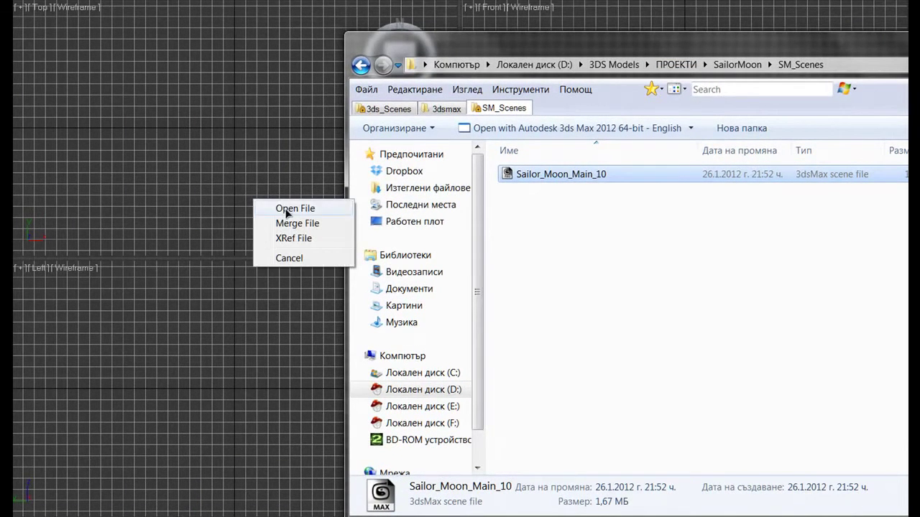
click(283, 208)
click(706, 365)
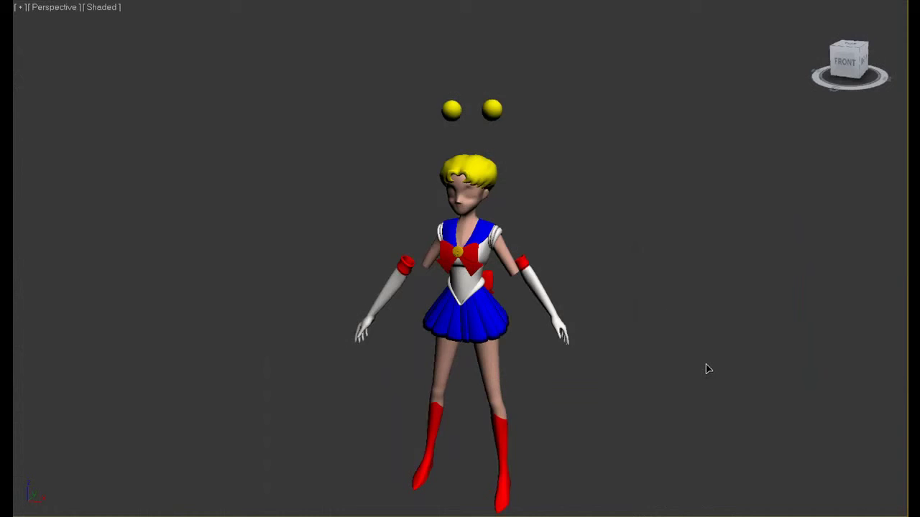
alt+middle_drag(624, 317, 611, 301)
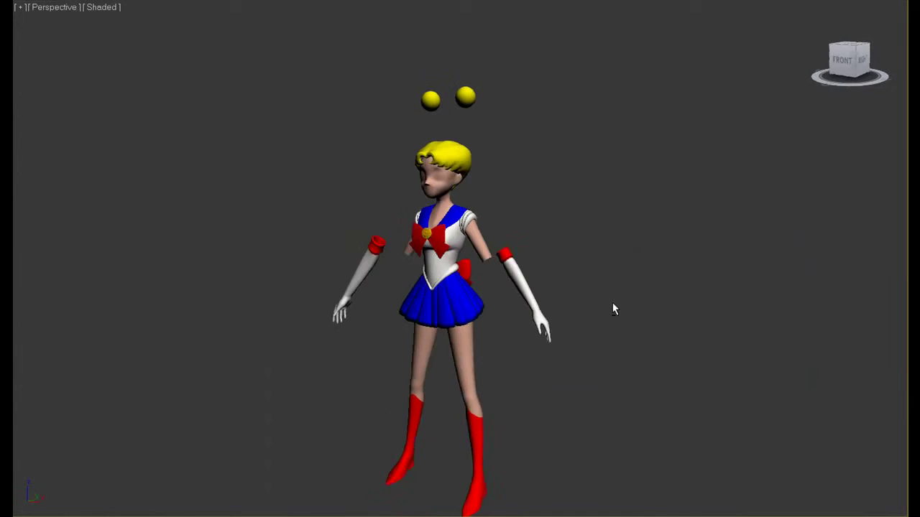
mouse_move(614, 287)
alt+middle_down()
mouse_move(616, 294)
mouse_move(686, 273)
alt+middle_up()
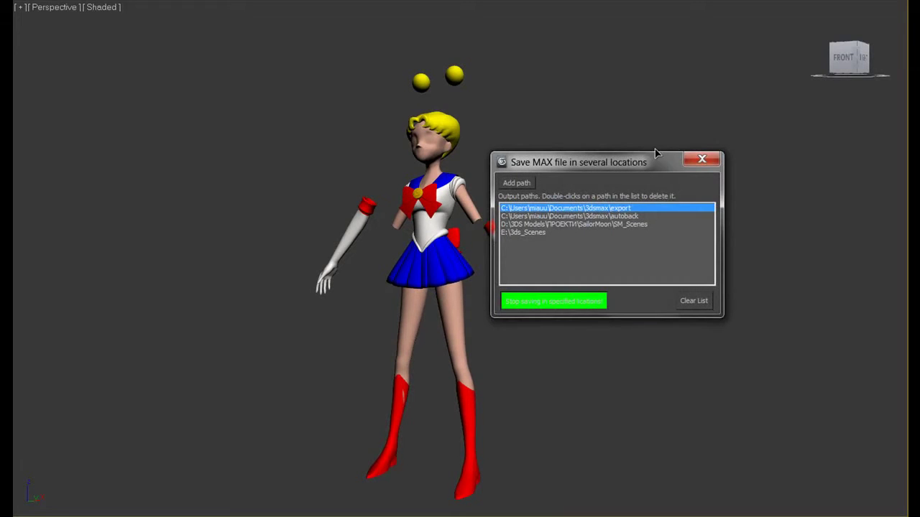
Step: Delete the SM_Scenes and export paths, keeping autoback and E:\3ds_Scenes, and close the dialog
drag(633, 167, 646, 142)
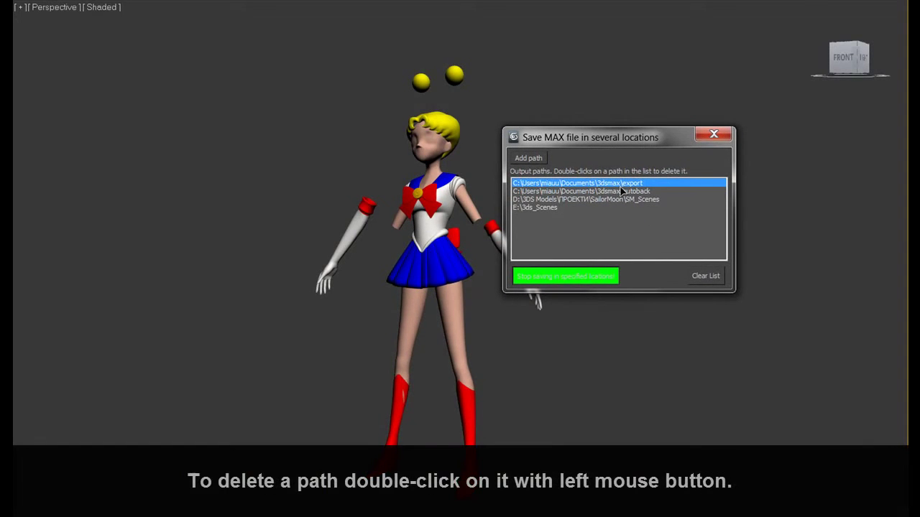
click(570, 201)
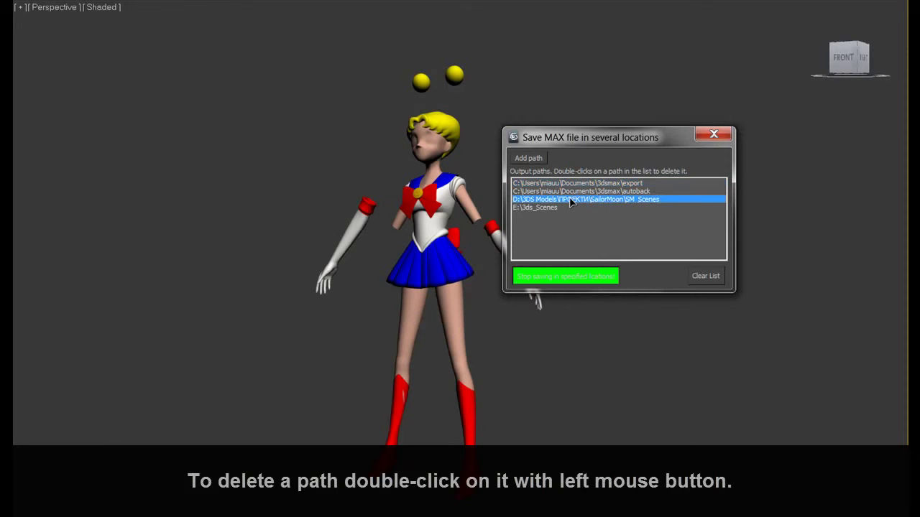
double_click(615, 201)
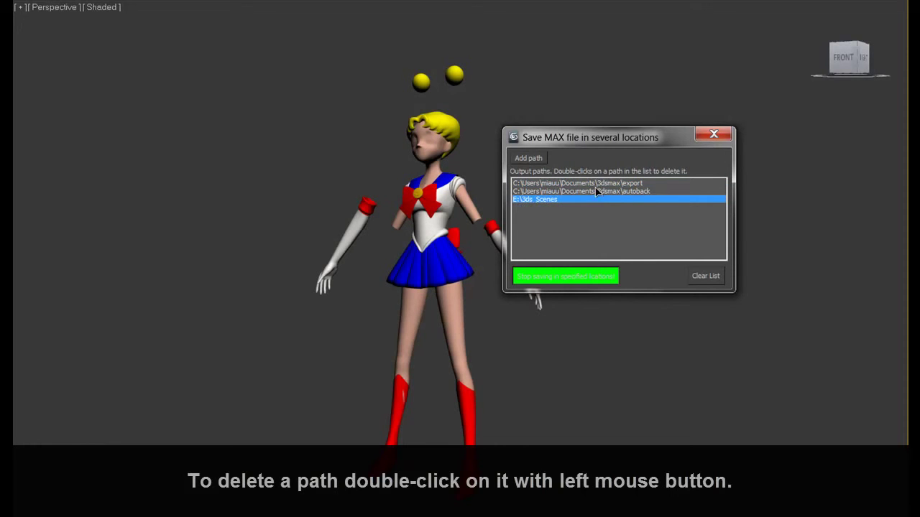
click(602, 191)
click(625, 185)
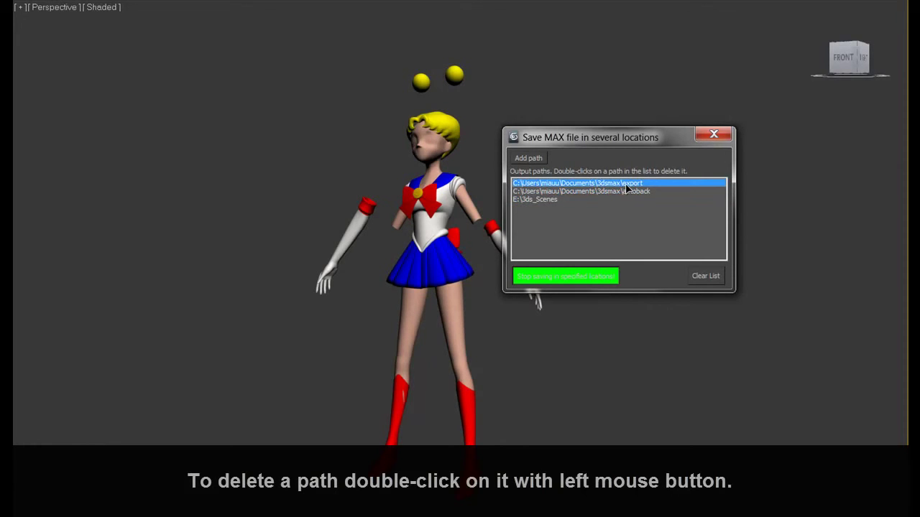
double_click(625, 185)
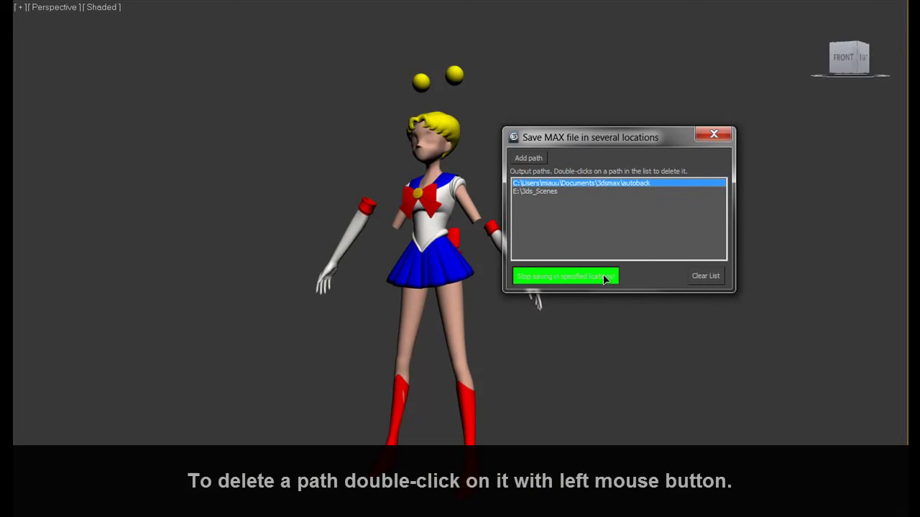
click(723, 135)
drag(475, 87, 385, 72)
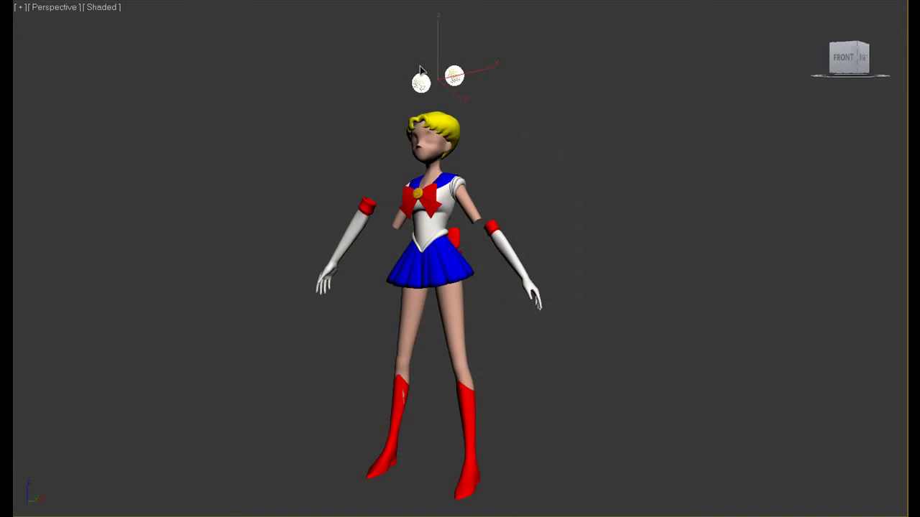
Step: Delete both hair buns and the yellow hair, save the bald scene, and start a reset
key(Delete)
click(444, 125)
key(Delete)
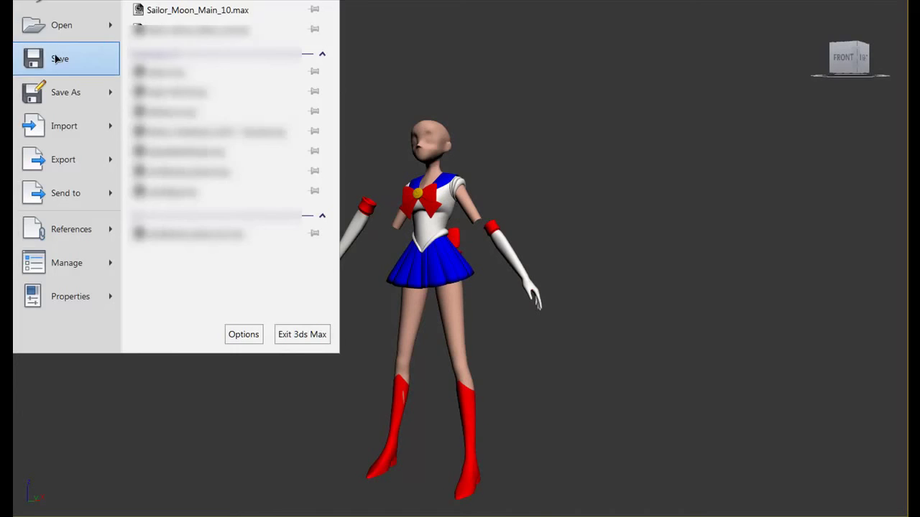
click(60, 58)
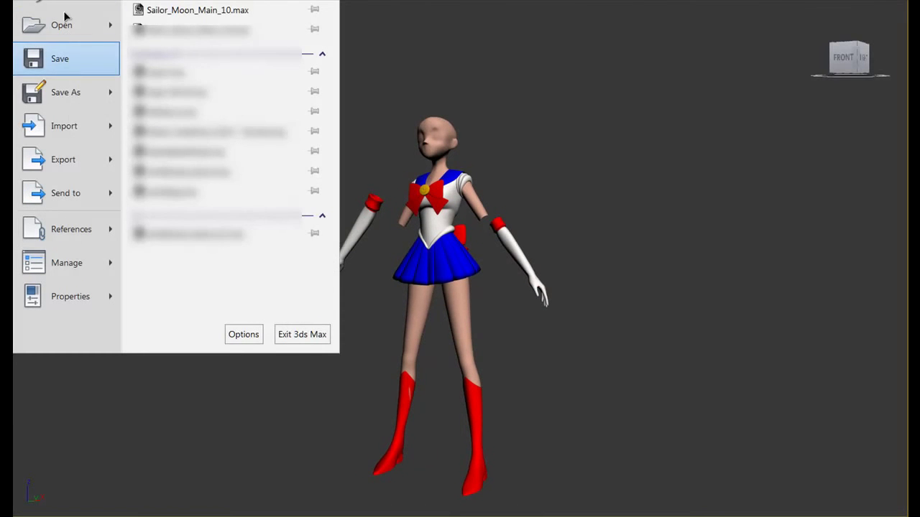
click(65, 3)
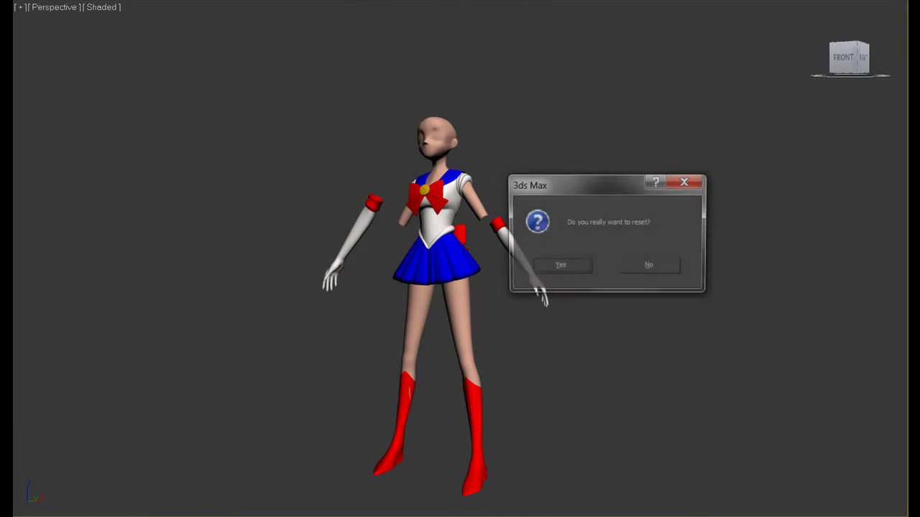
Step: Confirm the reset, then open Sailor_Moon_Main_10 from SM_Scenes past the Missing DLLs warning
click(561, 267)
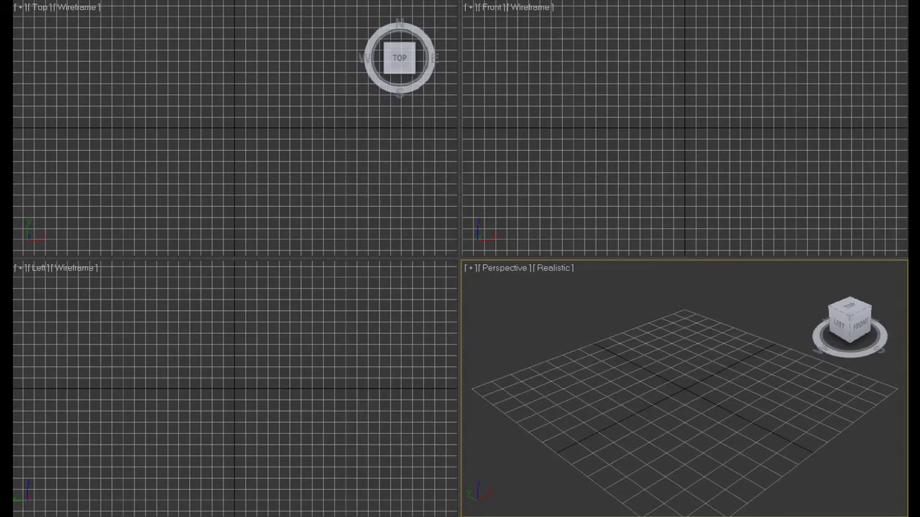
drag(569, 176, 256, 176)
click(274, 184)
click(719, 370)
middle_drag(535, 295, 517, 277)
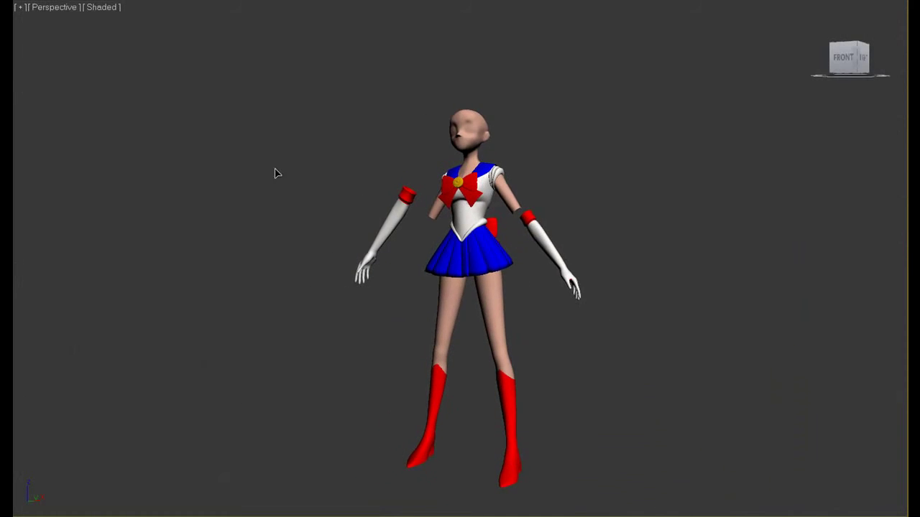